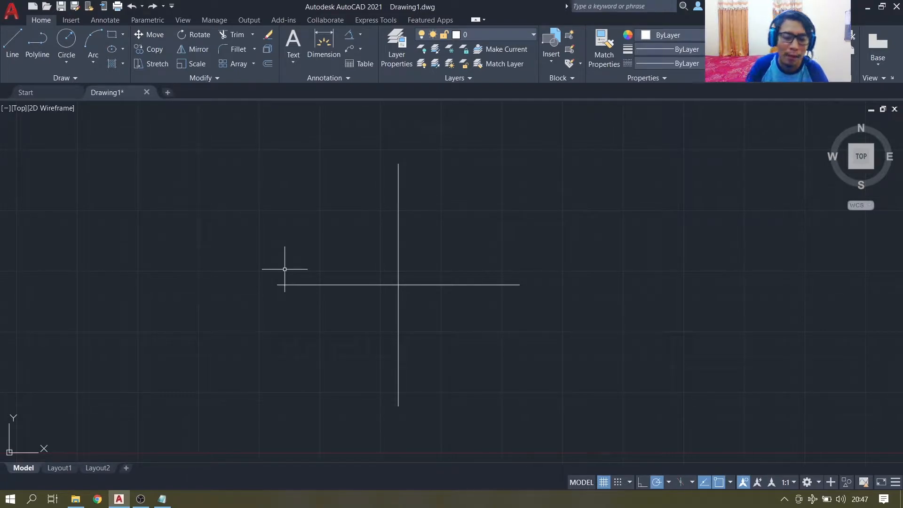
# Review the Notepad notes comparing the entries "2500 , 30" and "2500 < 30", and return to the AutoCAD drawing.
pyautogui.click(163, 500)
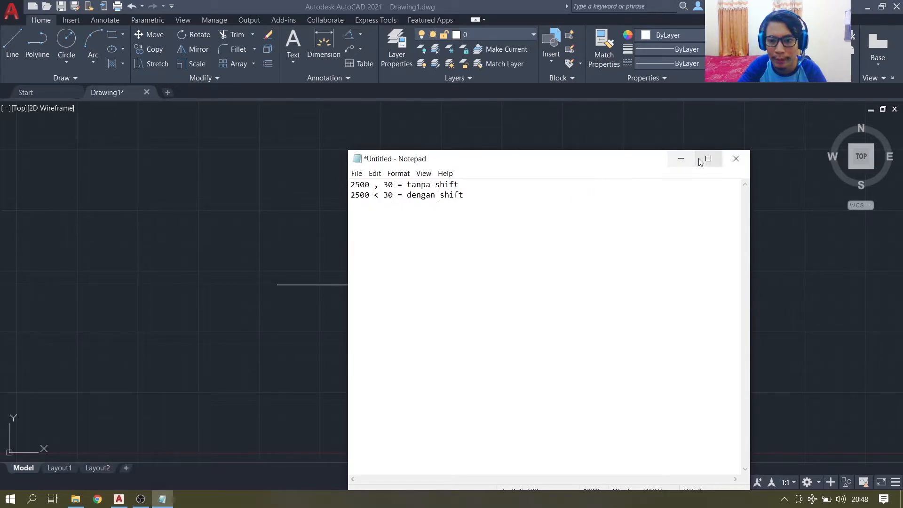
pyautogui.click(680, 160)
# Draw a line from the intersection of the crossing lines to the relative Cartesian coordinate 2500,30.
pyautogui.click(13, 42)
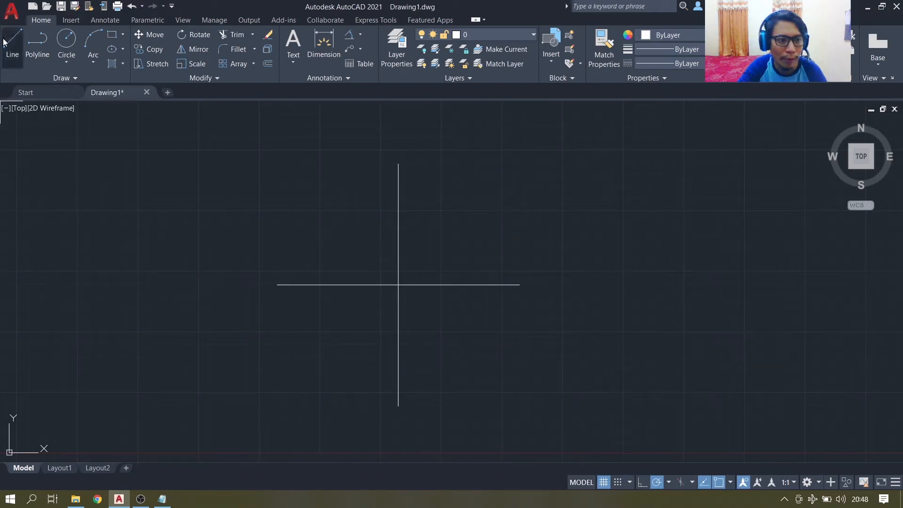
pyautogui.click(398, 284)
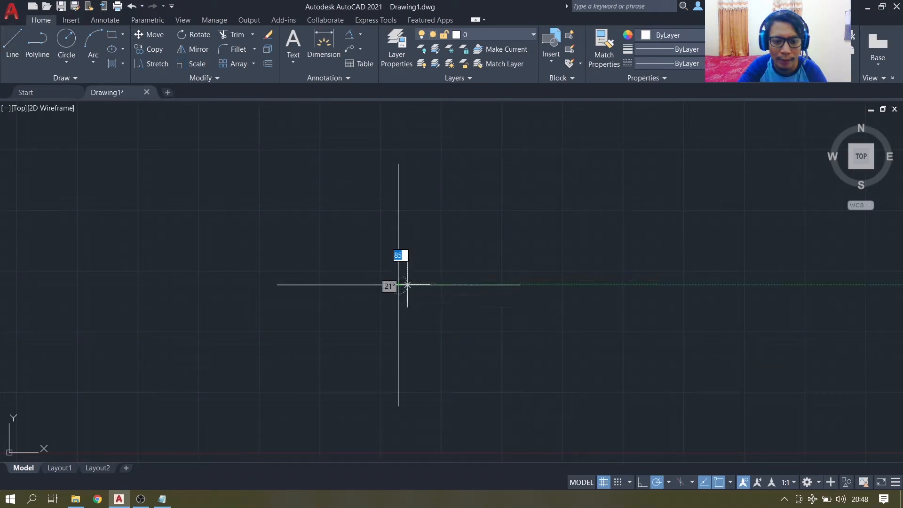
pyautogui.write('2500')
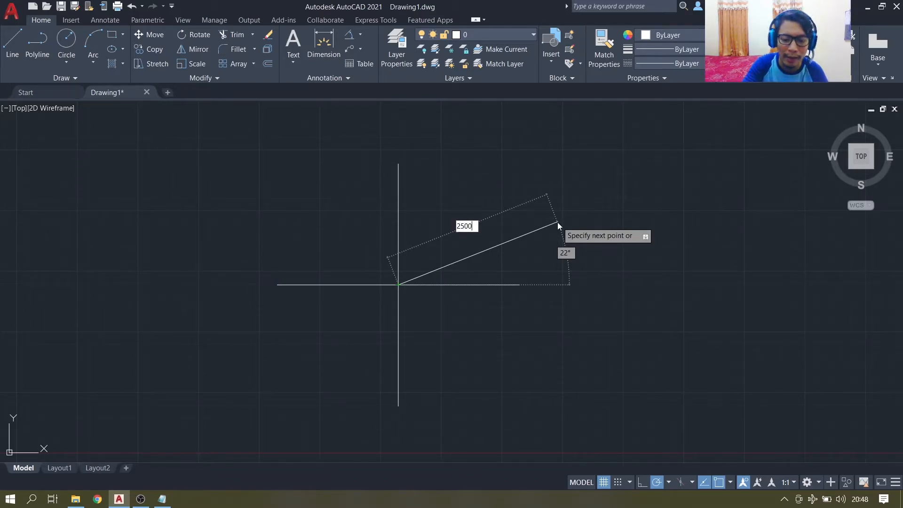
pyautogui.press('Tab')
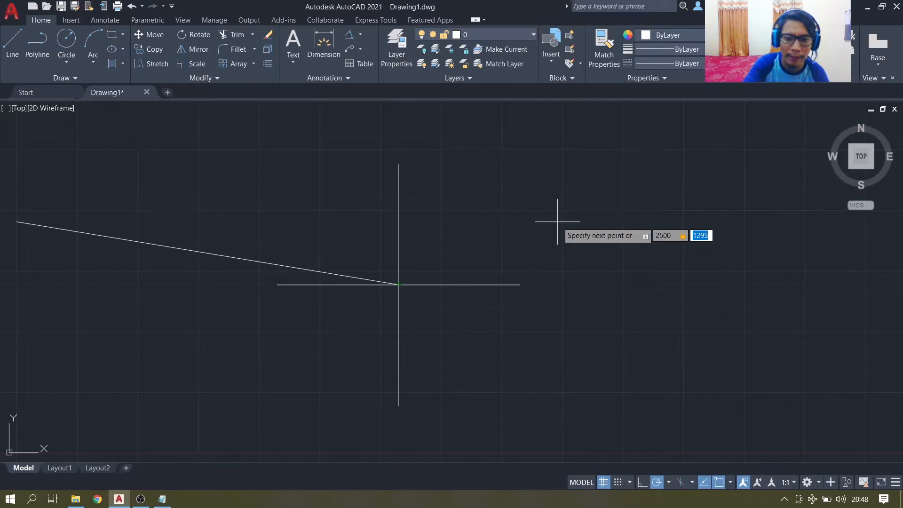
pyautogui.write('30')
pyautogui.press('Return')
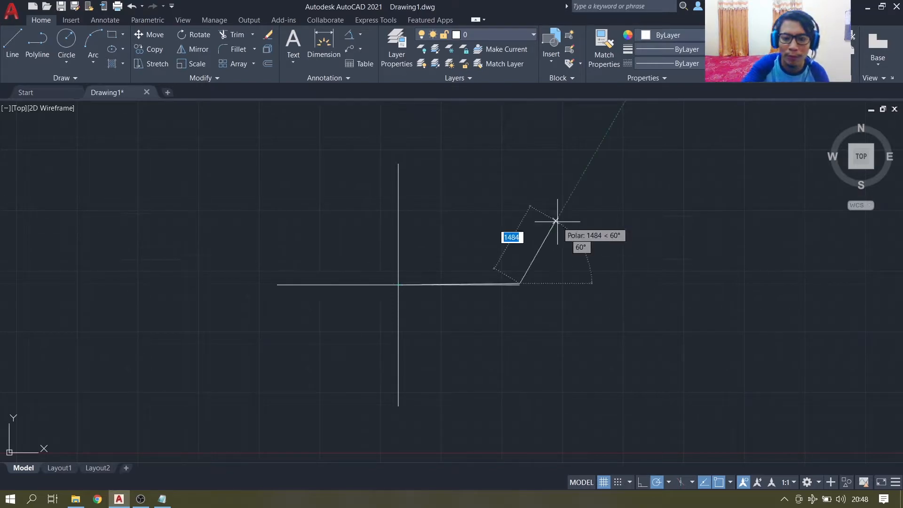
pyautogui.press('Escape')
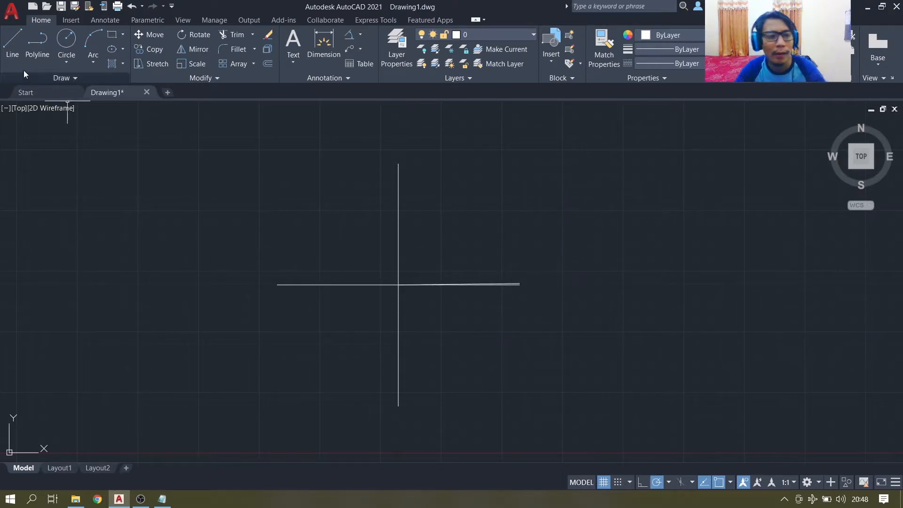
# Draw a line from the intersection of the crossing lines using the polar coordinate 2500<30.
pyautogui.click(12, 45)
pyautogui.click(398, 284)
pyautogui.write('2500')
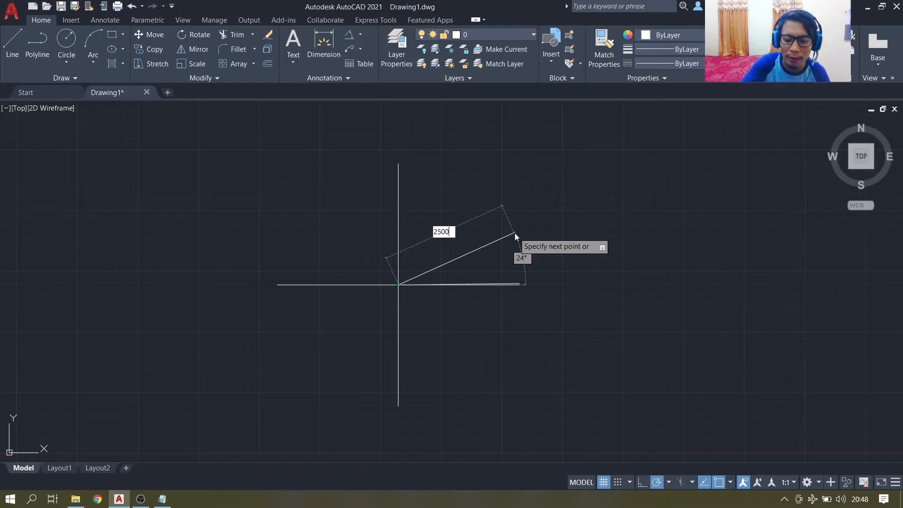
pyautogui.press('Tab')
pyautogui.write('30')
pyautogui.press('Return')
pyautogui.press('Return')
# Add an angular dimension between the horizontal line and the 2500,30 line at their outer ends, and inspect it.
pyautogui.scroll(-2, 506, 287)
pyautogui.scroll(6, 501, 287)
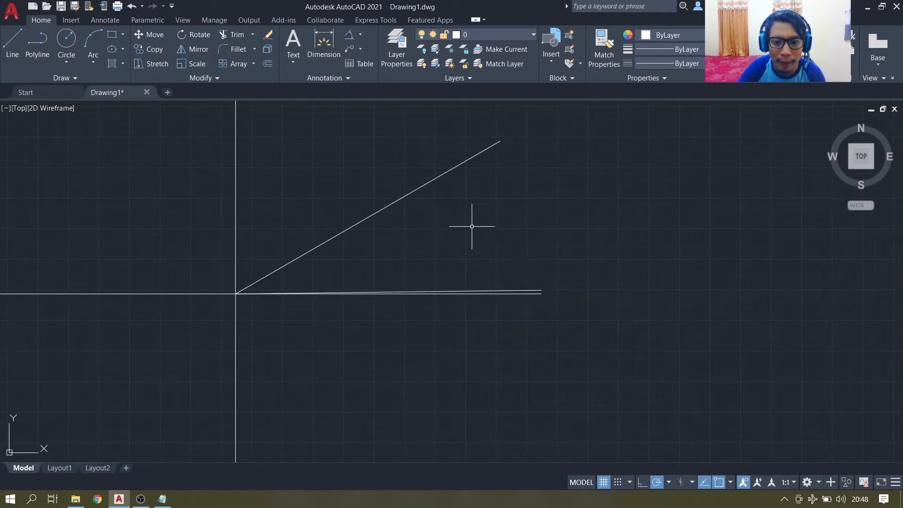
pyautogui.moveTo(445, 172)
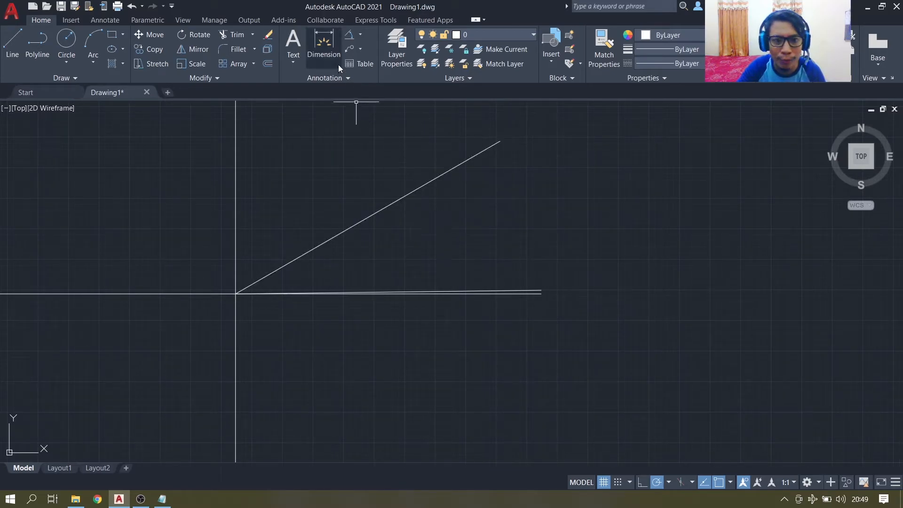
pyautogui.click(360, 35)
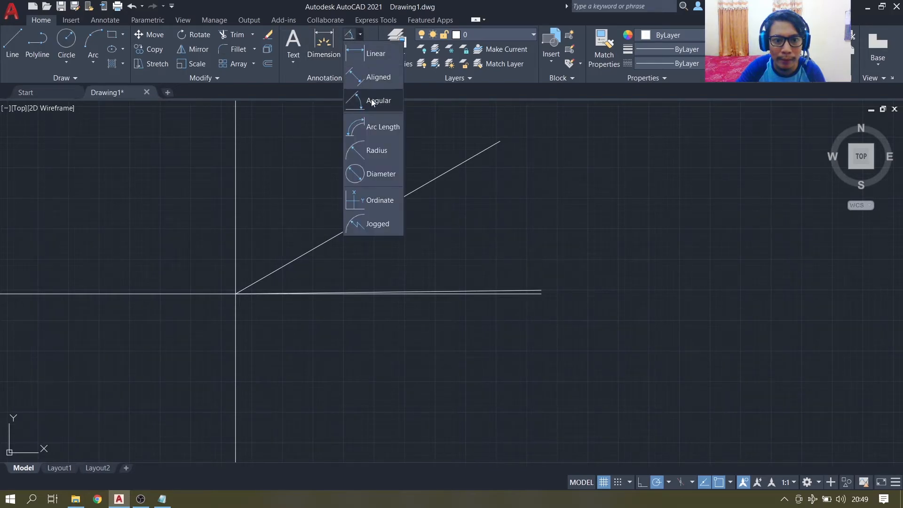
pyautogui.click(370, 103)
pyautogui.scroll(2, 519, 303)
pyautogui.scroll(2, 519, 303)
pyautogui.click(519, 279)
pyautogui.click(526, 271)
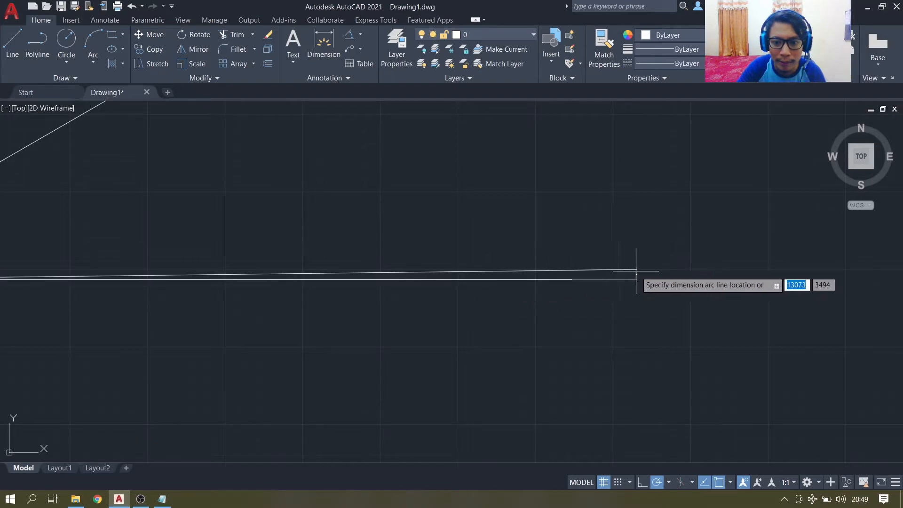
pyautogui.scroll(-2, 636, 272)
pyautogui.scroll(5, 633, 268)
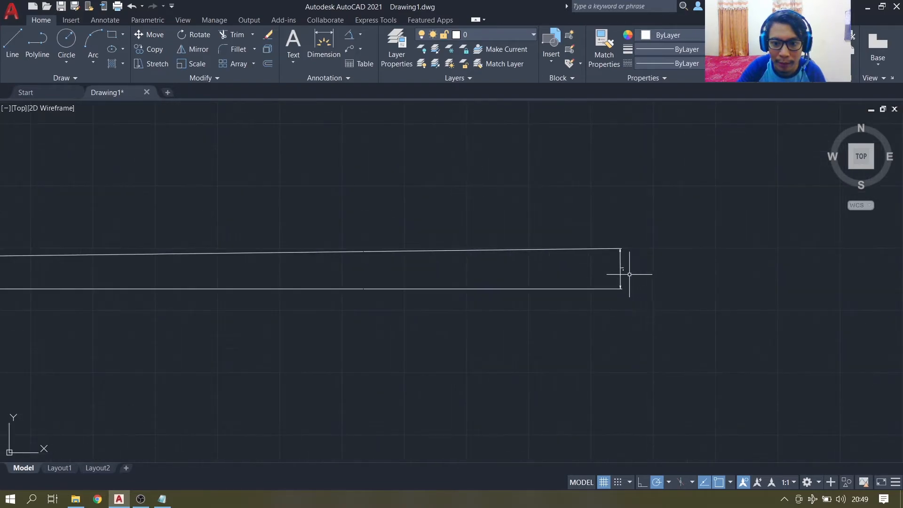
pyautogui.scroll(4, 624, 274)
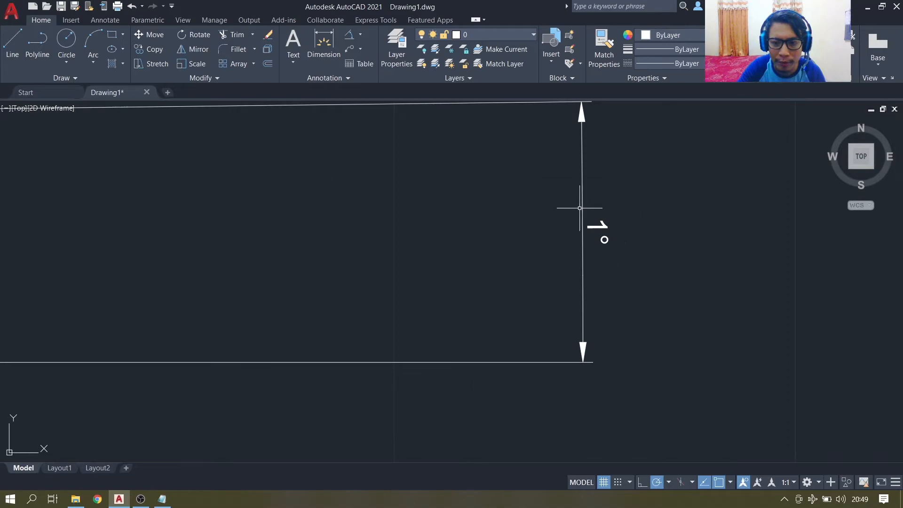
# Add an angular dimension between the 2500<30 line and the horizontal line, and inspect its text.
pyautogui.scroll(-8, 585, 256)
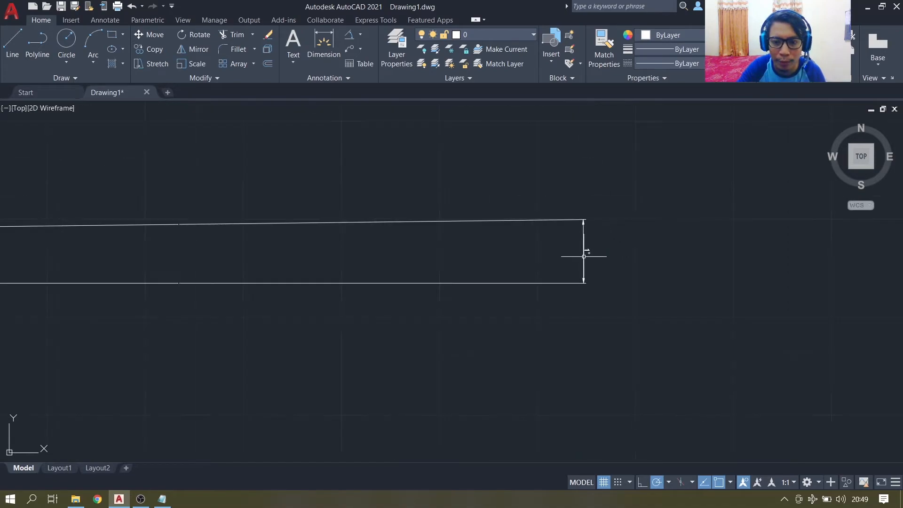
pyautogui.scroll(-9, 584, 256)
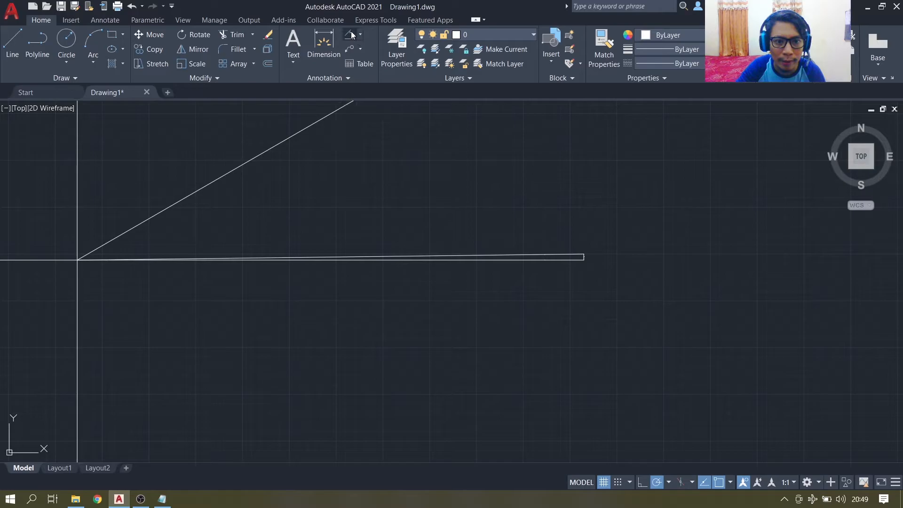
pyautogui.click(297, 133)
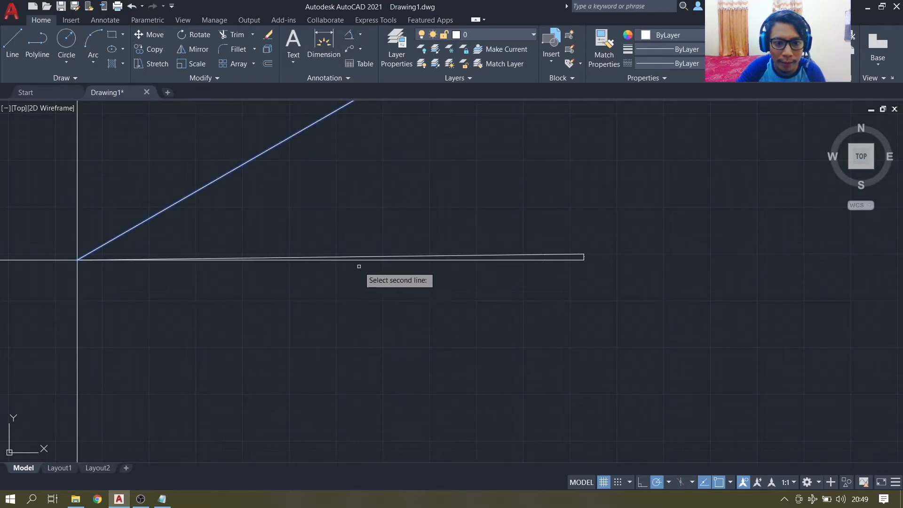
pyautogui.click(364, 262)
pyautogui.click(510, 142)
pyautogui.scroll(6, 510, 141)
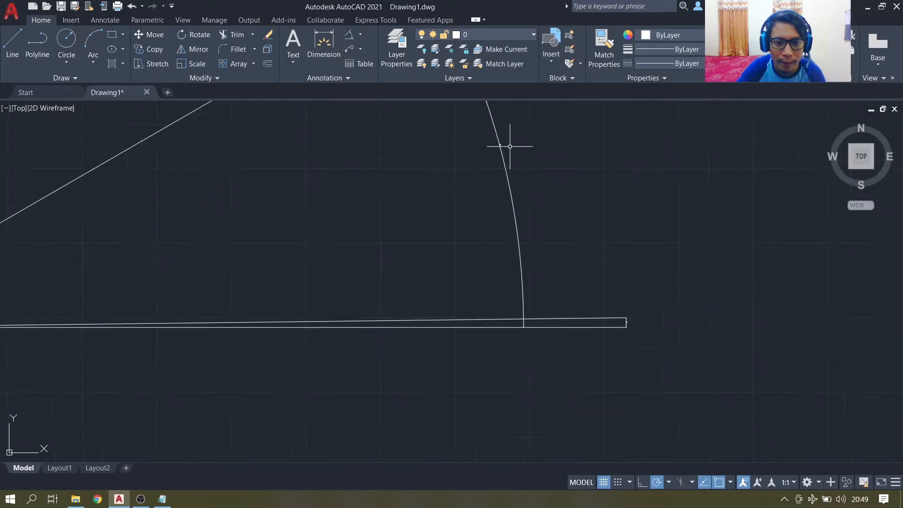
pyautogui.scroll(2, 509, 141)
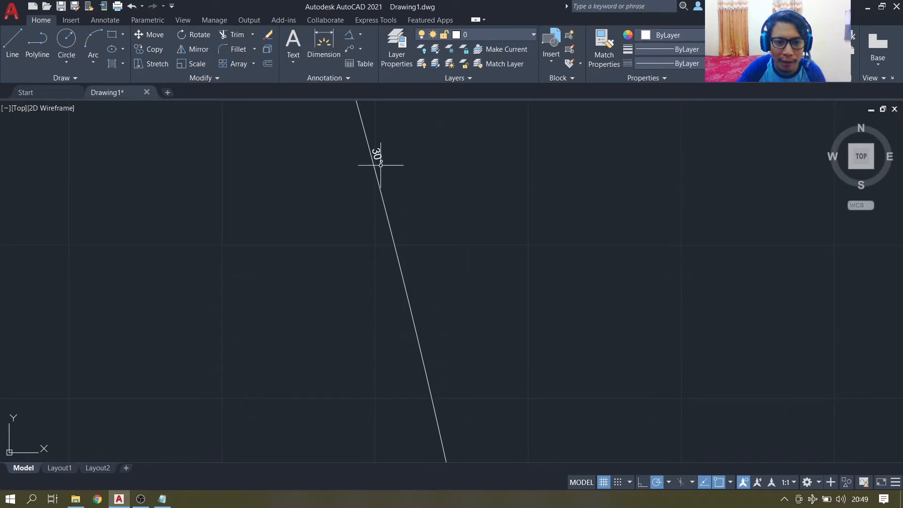
pyautogui.scroll(-5, 377, 168)
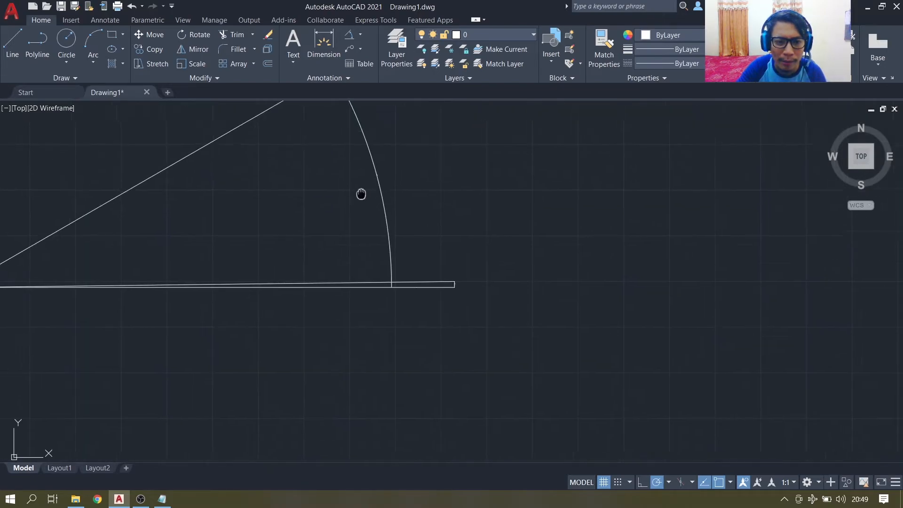
pyautogui.moveTo(360, 194); pyautogui.dragTo(505, 303, button='middle')
pyautogui.scroll(7, 520, 282)
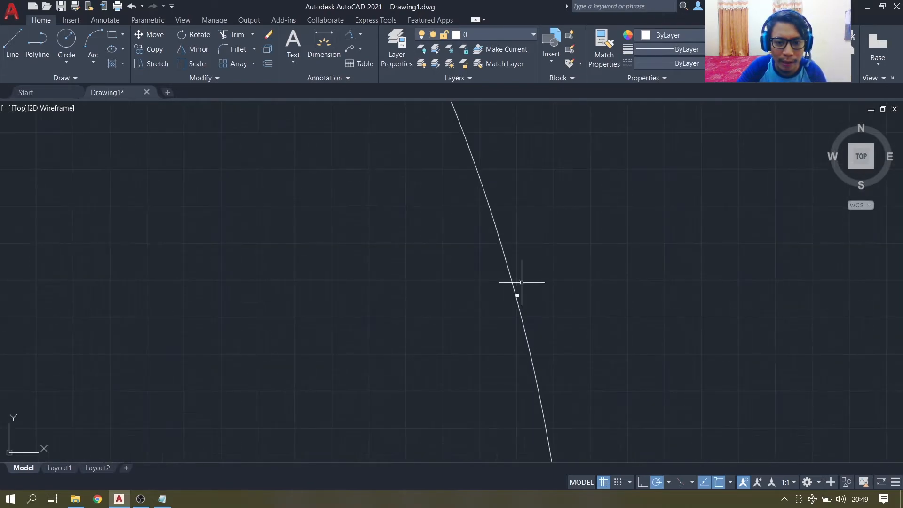
pyautogui.scroll(-6, 520, 282)
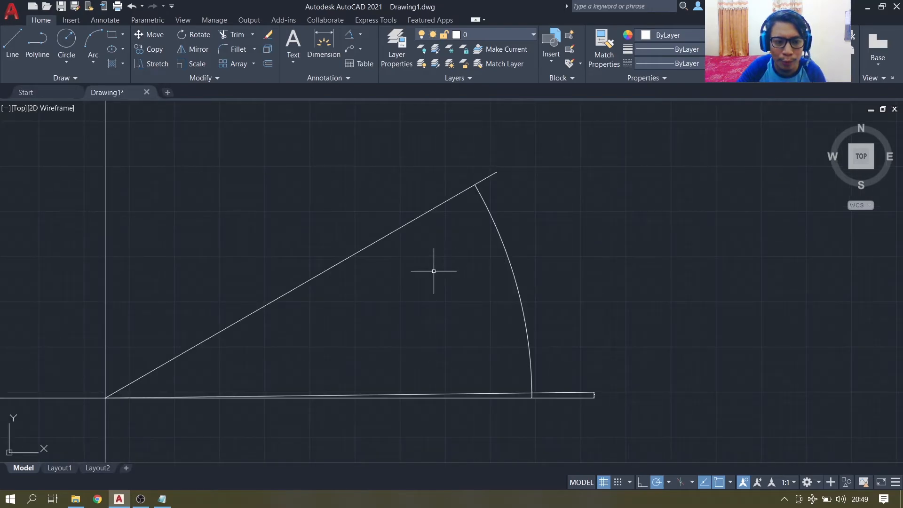
# Draw a line from the intersection of the crossing lines to the relative Cartesian coordinate 2500,70.
pyautogui.moveTo(348, 235); pyautogui.dragTo(449, 234, button='middle')
pyautogui.click(13, 40)
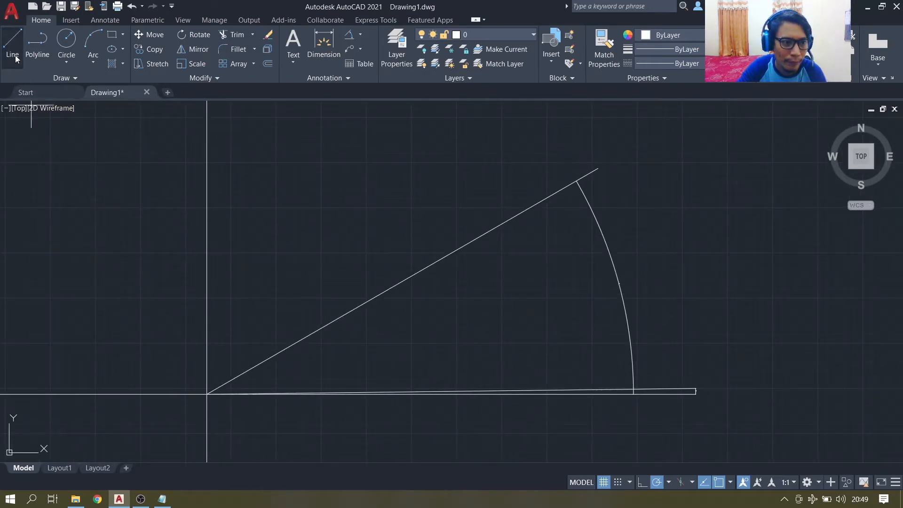
pyautogui.click(206, 394)
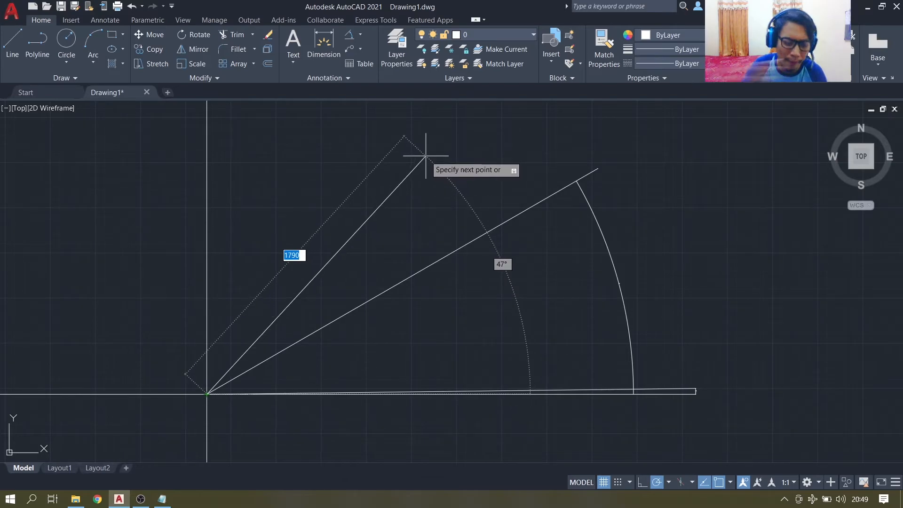
pyautogui.write('250')
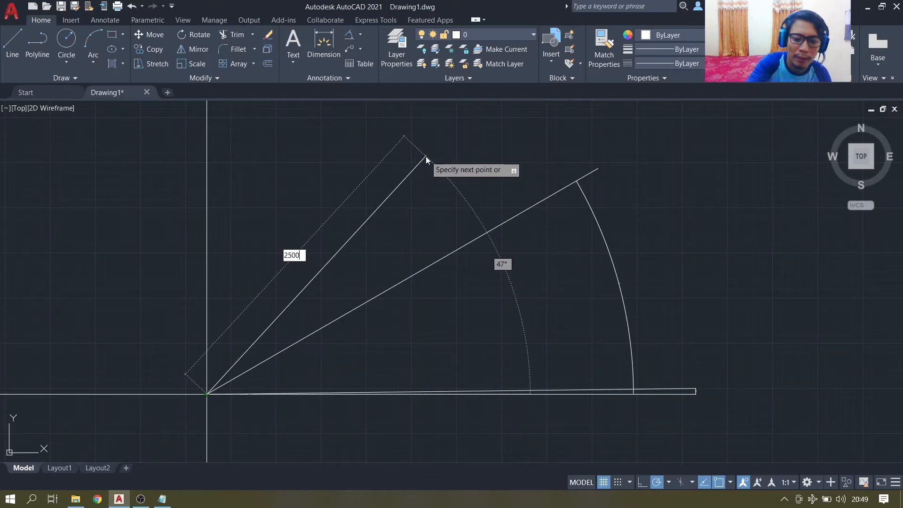
pyautogui.write('0')
pyautogui.press('Tab')
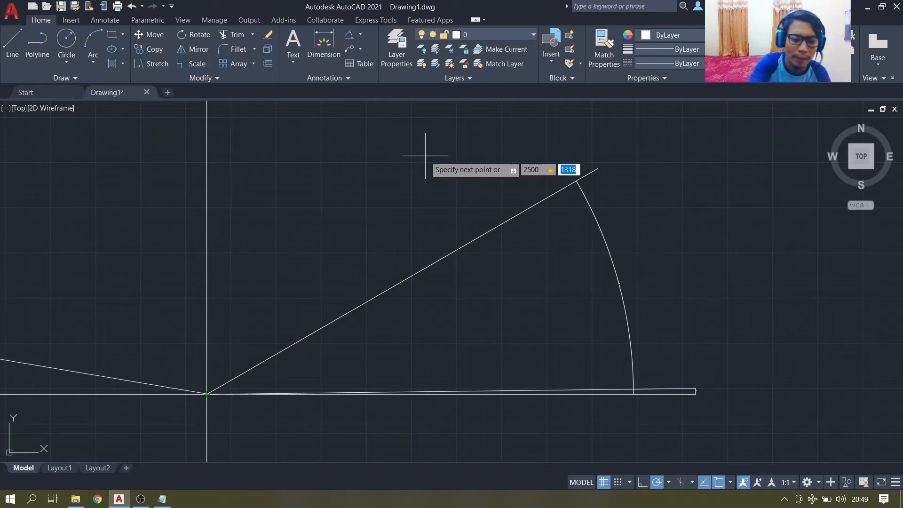
pyautogui.write('70')
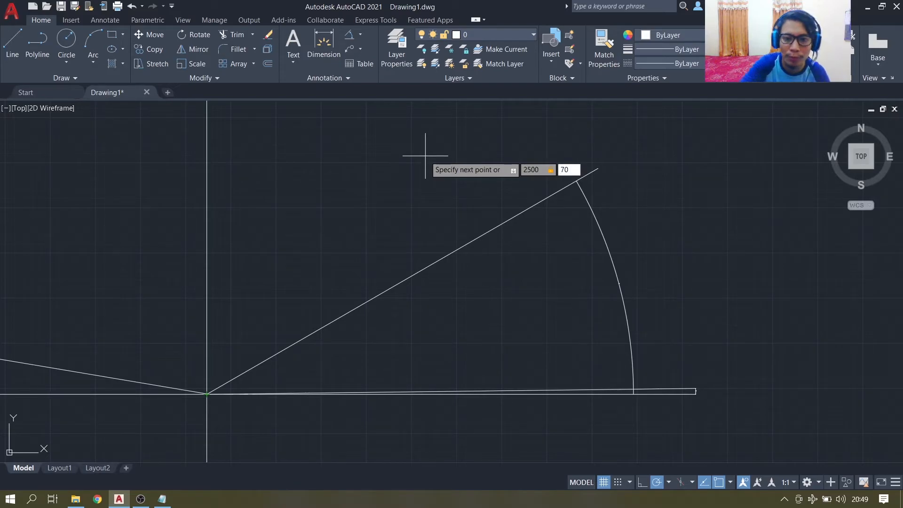
pyautogui.press('Return')
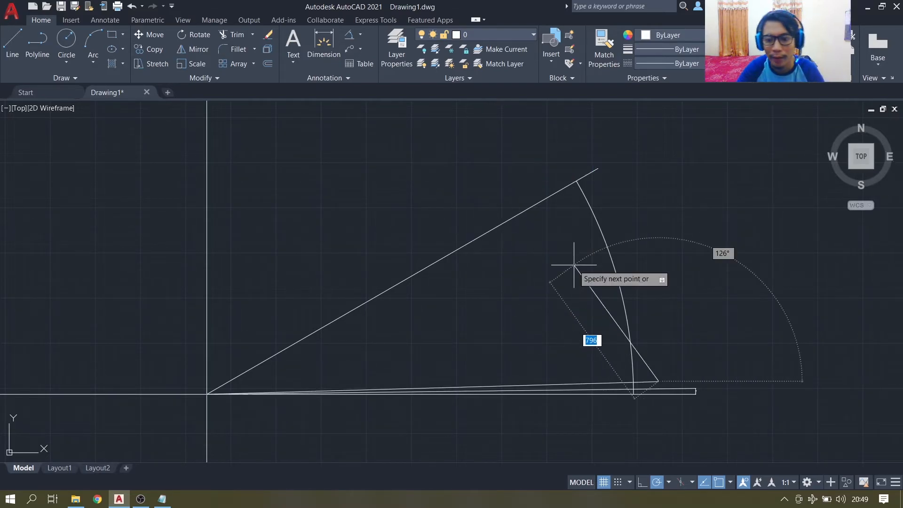
pyautogui.press('Escape')
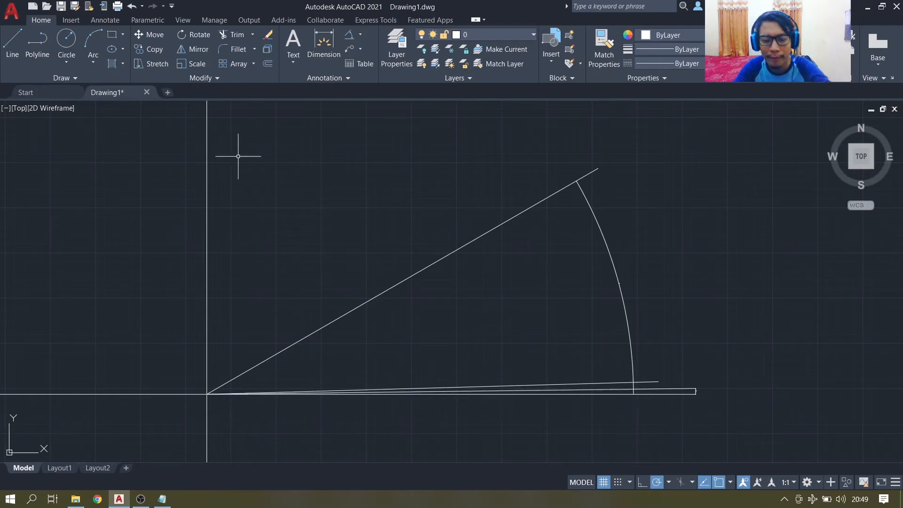
# Draw a line from the intersection of the crossing lines using the polar coordinate 2500<70.
pyautogui.click(37, 42)
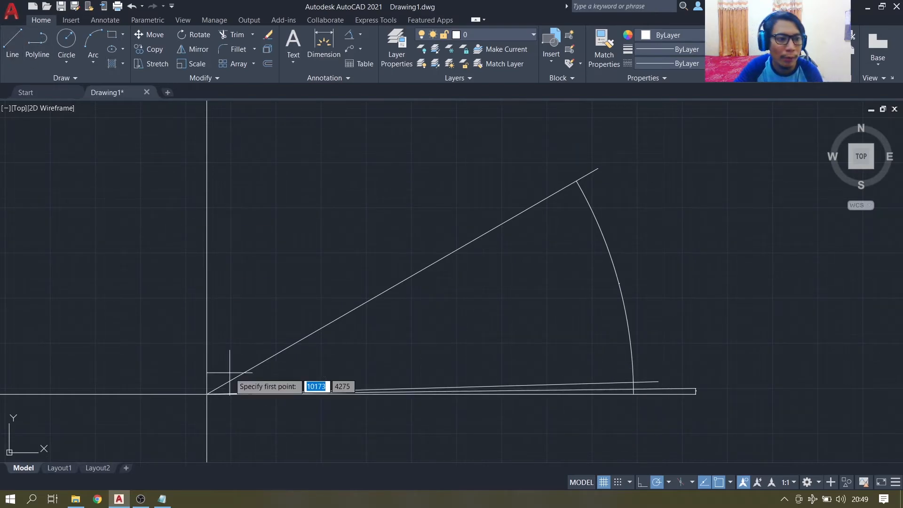
pyautogui.click(207, 393)
pyautogui.write('2500')
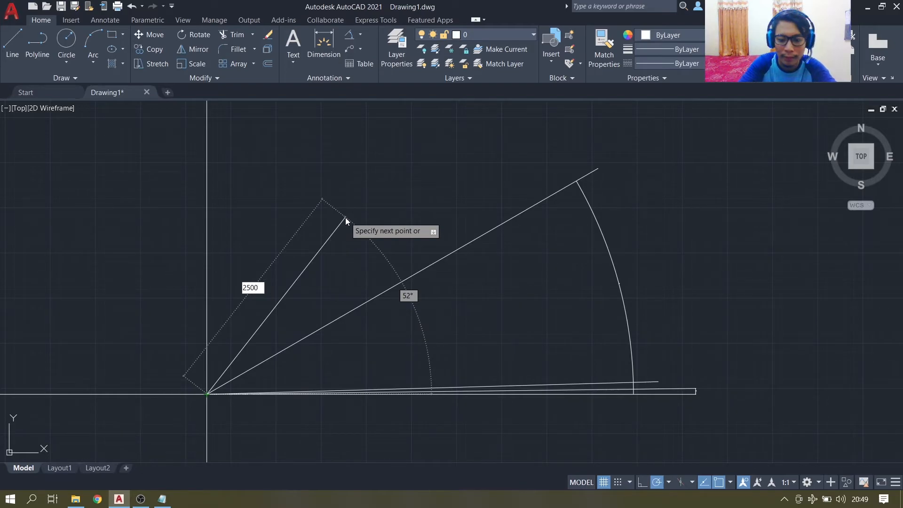
pyautogui.press('Tab')
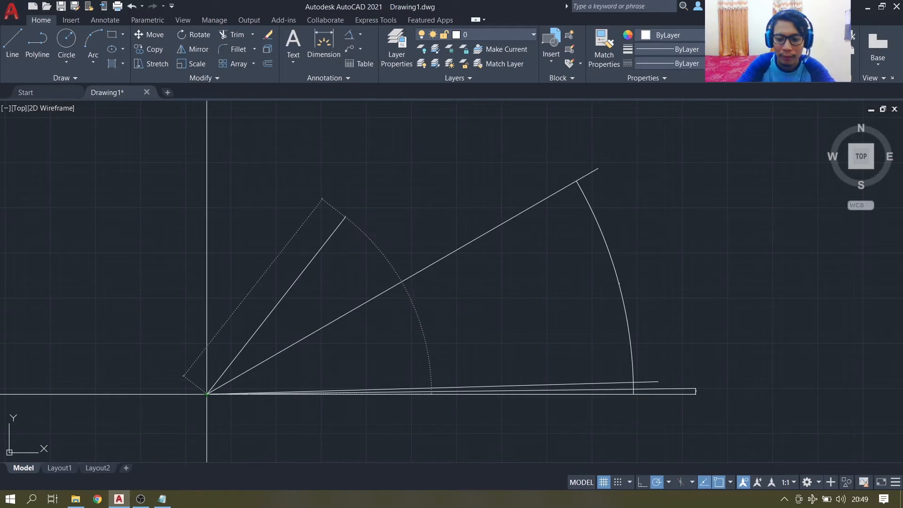
pyautogui.write('70')
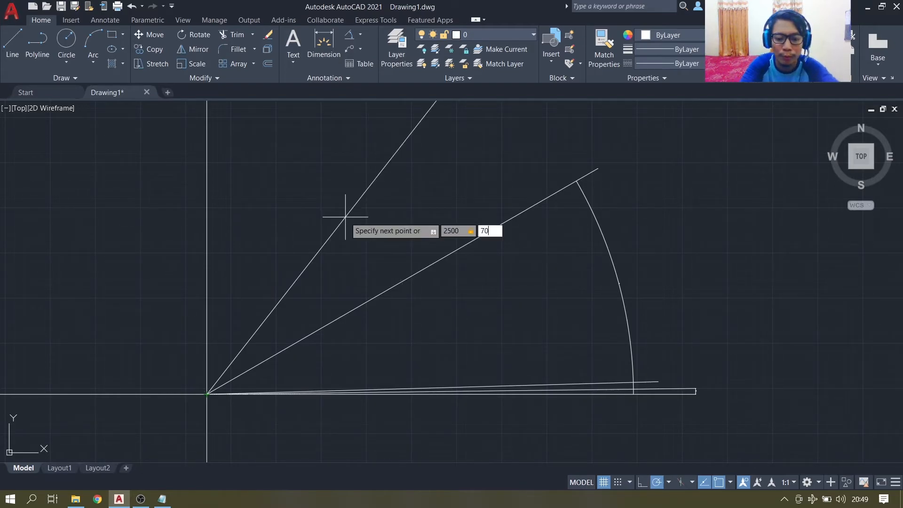
pyautogui.press('Return')
pyautogui.press('Return')
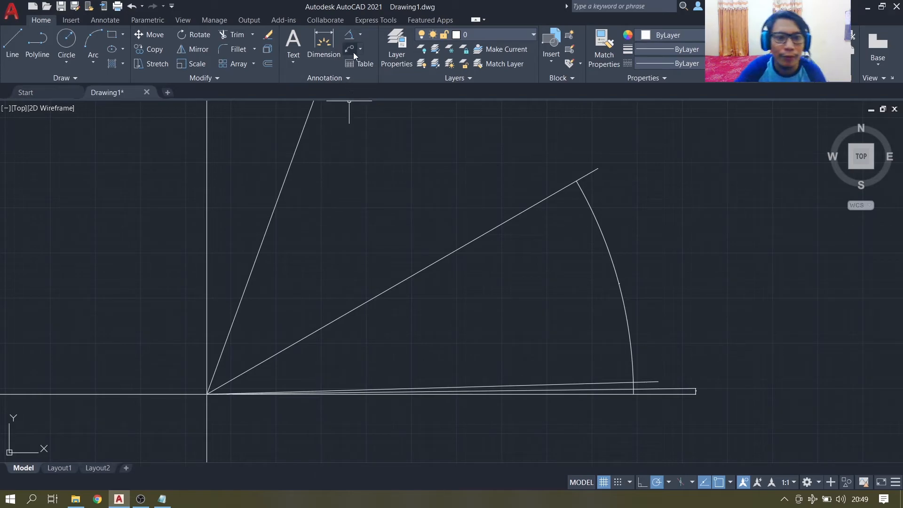
# Add an angular dimension between the steep 2500<70 line and the horizontal line, and inspect its text.
pyautogui.click(348, 35)
pyautogui.click(292, 163)
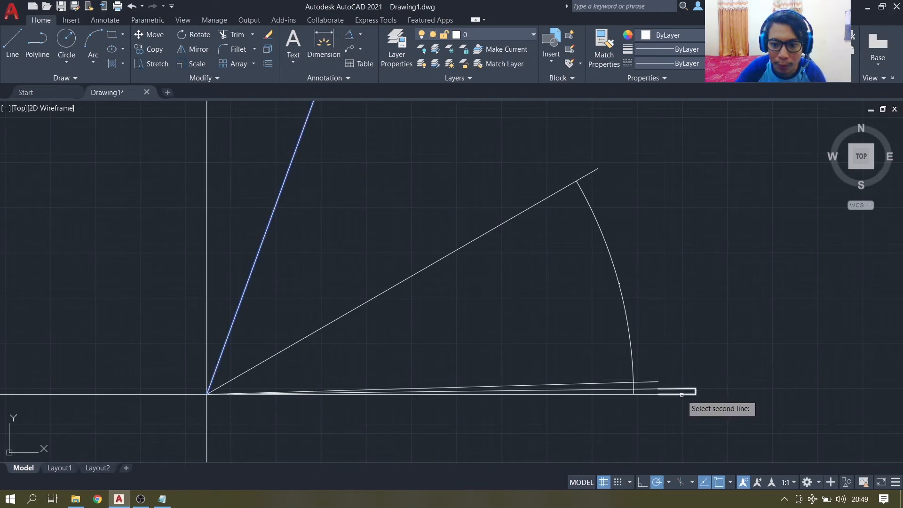
pyautogui.click(645, 391)
pyautogui.click(466, 202)
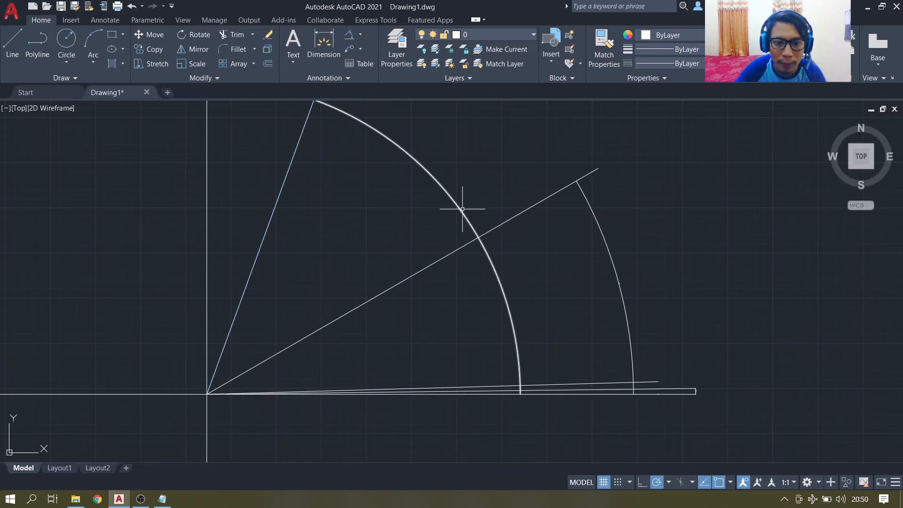
pyautogui.scroll(-2, 470, 211)
pyautogui.scroll(6, 417, 228)
pyautogui.scroll(-5, 393, 235)
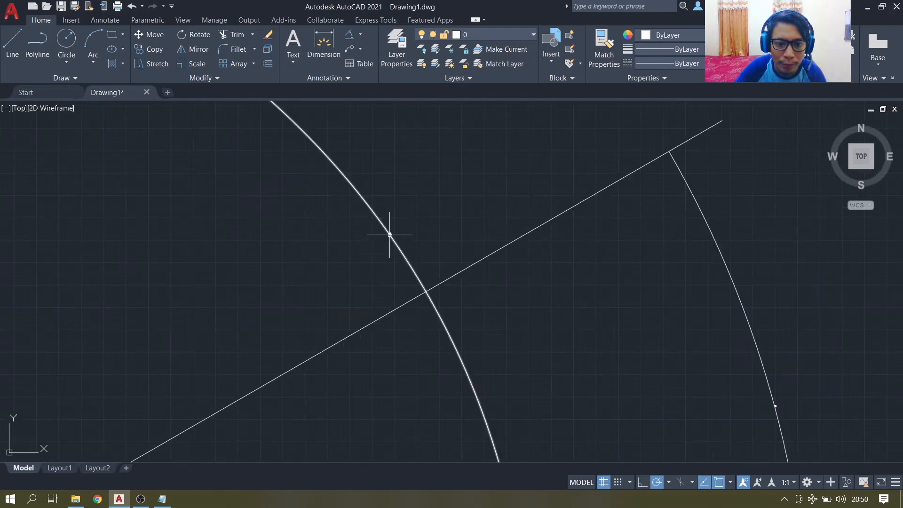
pyautogui.scroll(5, 470, 299)
# Add an angular dimension between the 2500,70 line and the horizontal line, just beyond their outer ends, and inspect its text.
pyautogui.click(388, 313)
pyautogui.click(384, 330)
pyautogui.click(348, 35)
pyautogui.click(380, 311)
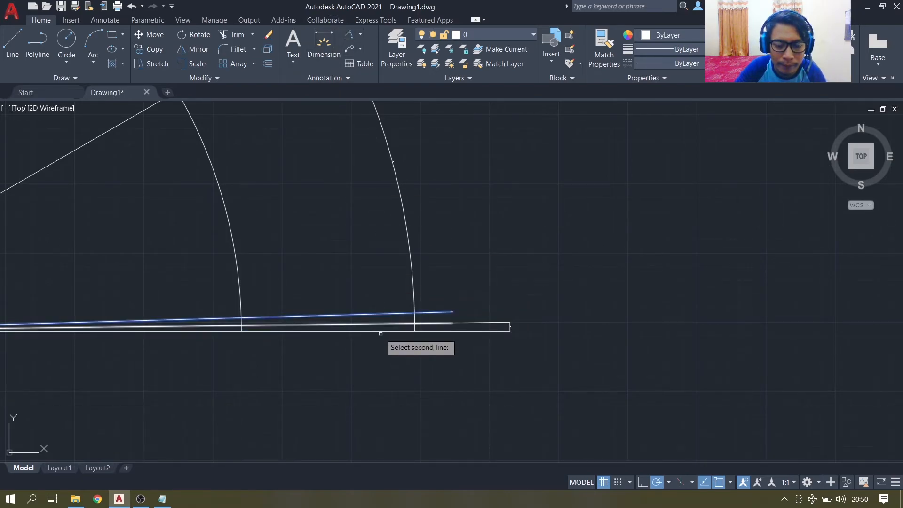
pyautogui.click(379, 330)
pyautogui.click(547, 314)
pyautogui.scroll(5, 546, 316)
pyautogui.scroll(2, 504, 324)
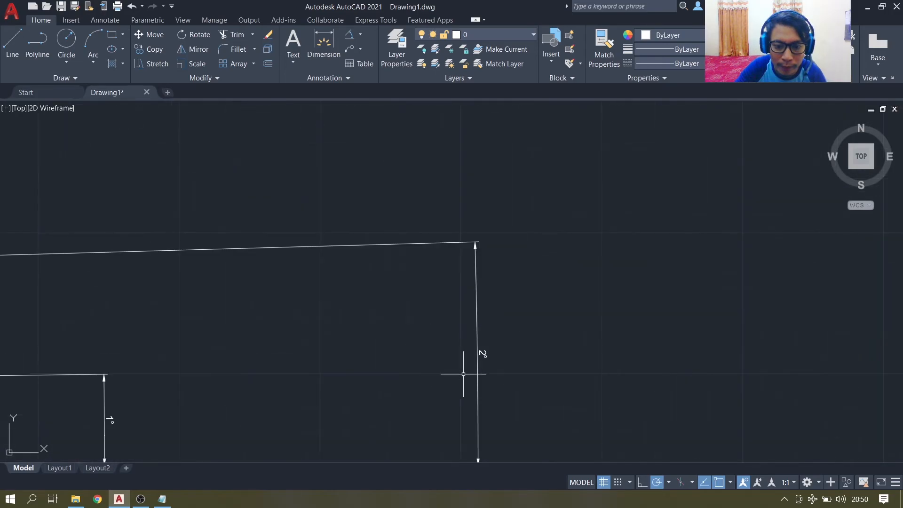
pyautogui.scroll(-4, 473, 346)
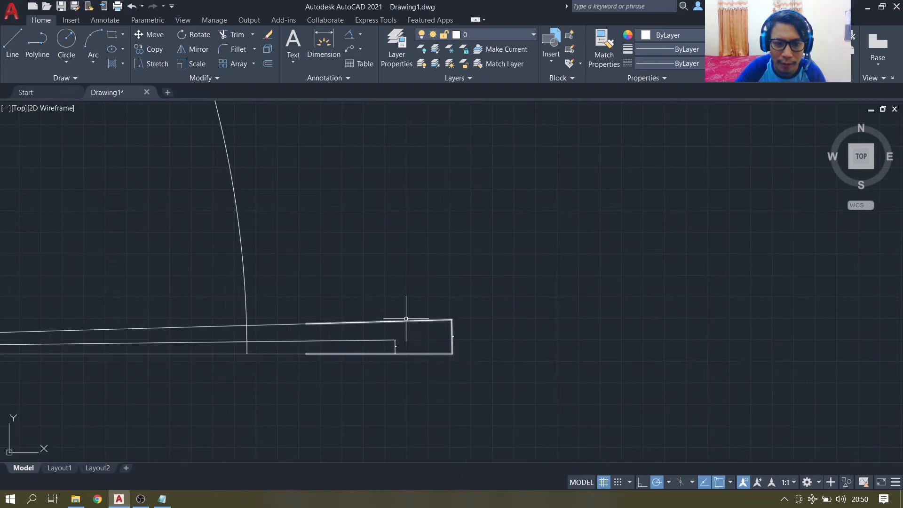
pyautogui.moveTo(310, 305); pyautogui.dragTo(435, 371, button='middle')
# Review the Notepad notes on comma versus < input, and return to AutoCAD to examine all the dimensioned lines together.
pyautogui.click(162, 503)
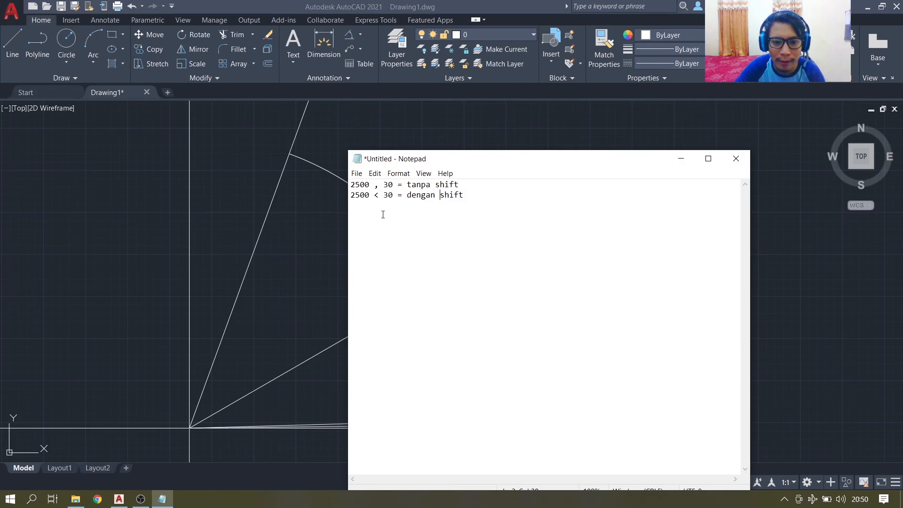
pyautogui.click(679, 159)
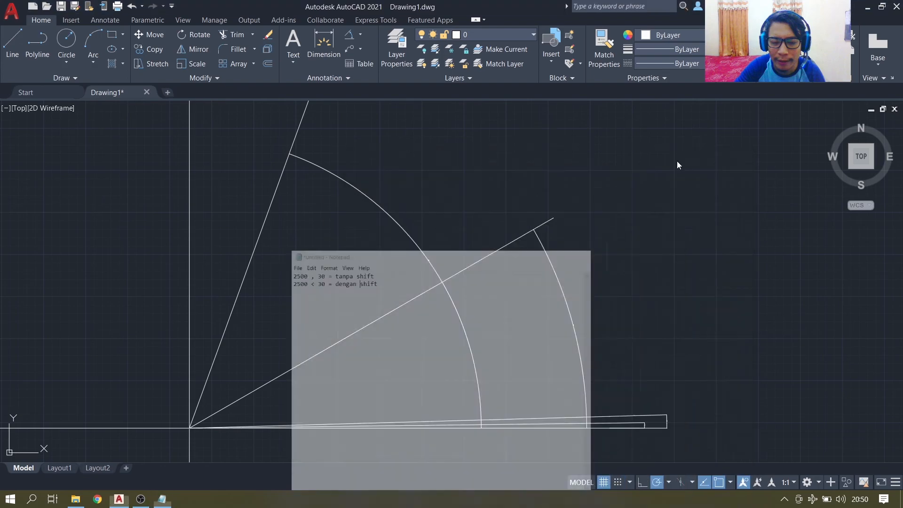
pyautogui.scroll(-4, 387, 221)
pyautogui.scroll(2, 385, 244)
pyautogui.moveTo(385, 244); pyautogui.dragTo(480, 247, button='middle')
pyautogui.scroll(1, 479, 247)
pyautogui.scroll(-1, 479, 246)
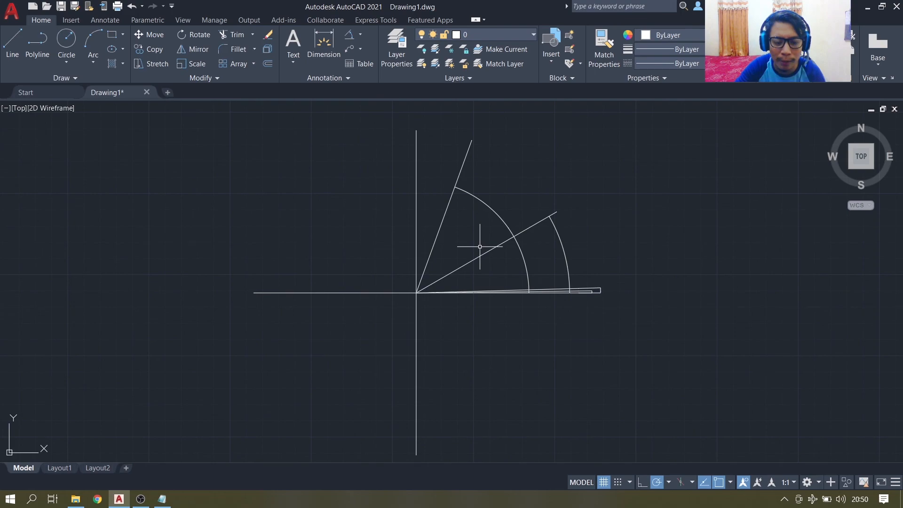